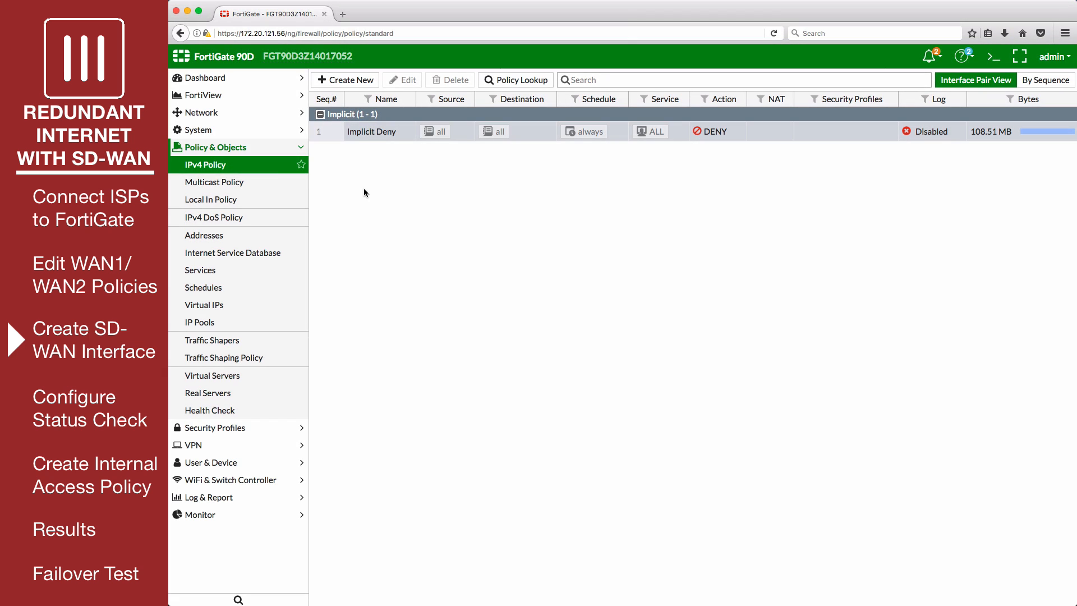
# Set the interface state of the sd-wan interface to Enable in the network's SD-WAN settings
pyautogui.click(236, 116)
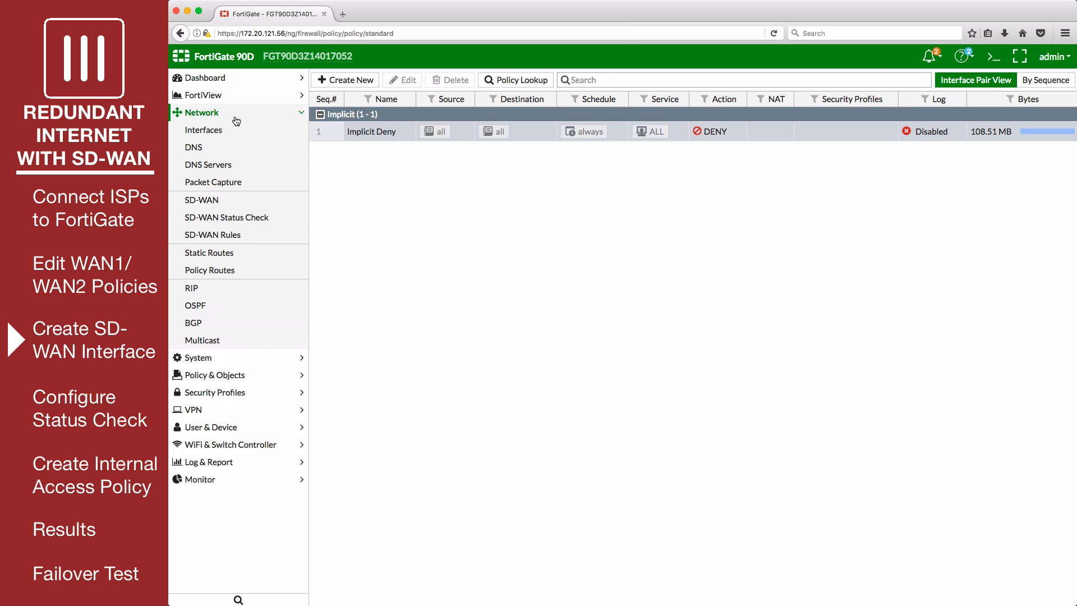
pyautogui.click(263, 202)
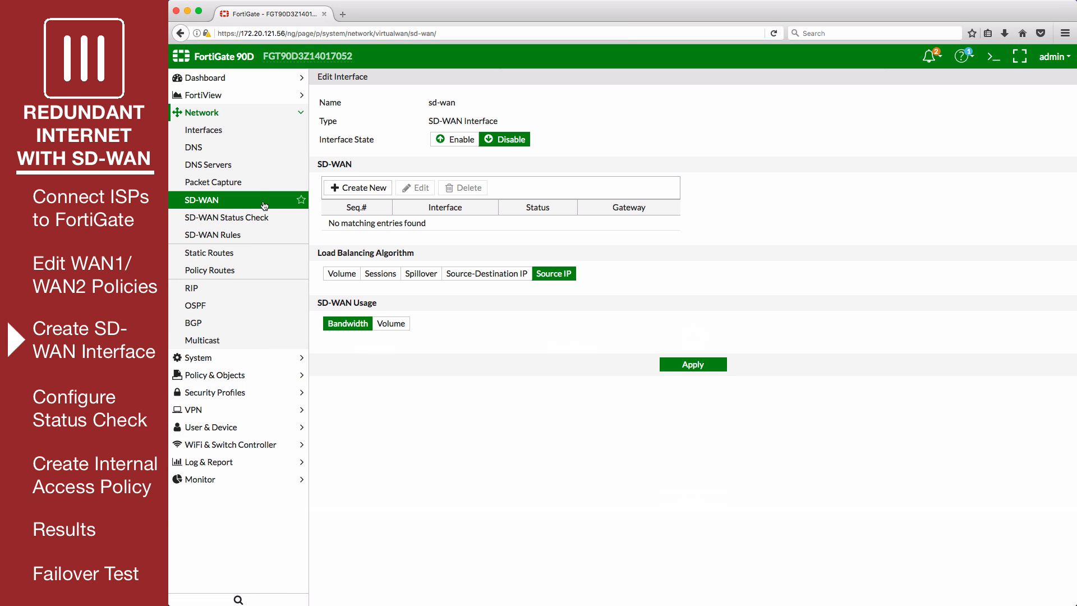
pyautogui.click(453, 145)
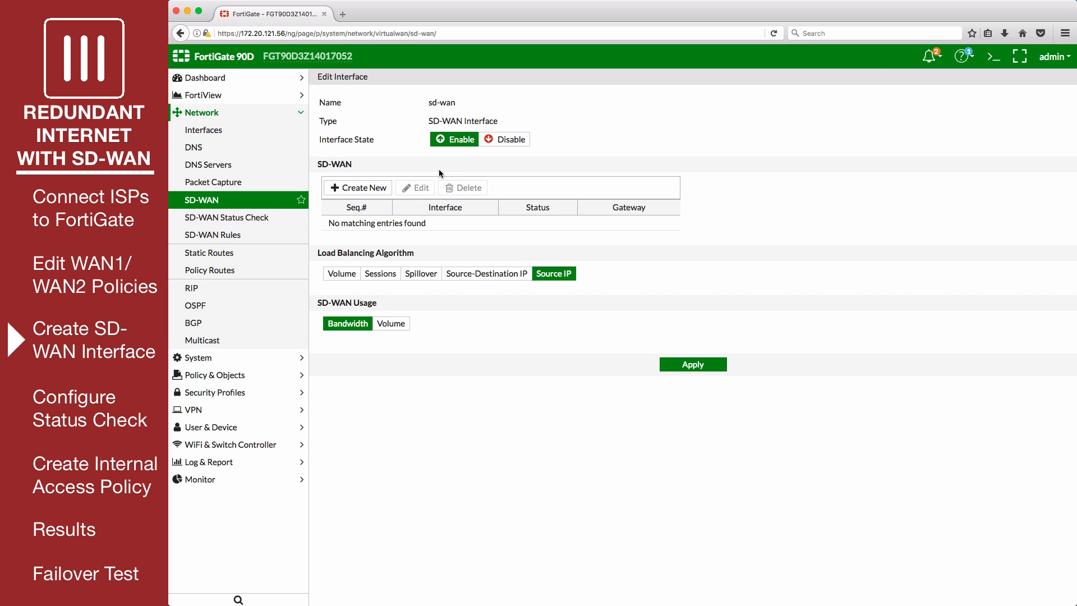
# Add wan1 as the first member interface of the SD-WAN
pyautogui.click(382, 190)
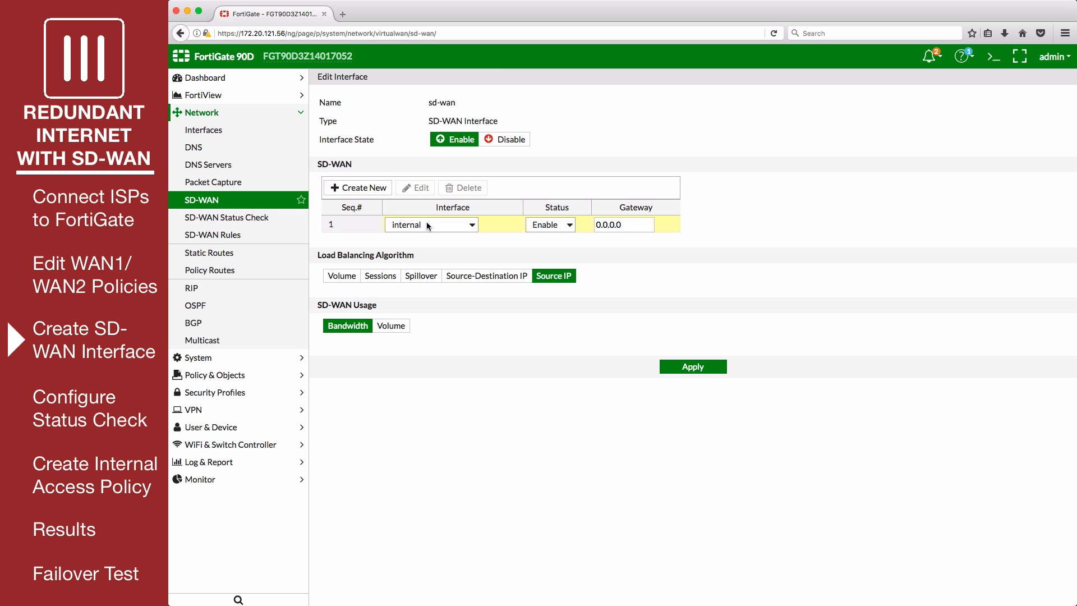
pyautogui.click(460, 226)
pyautogui.press('Down')
pyautogui.press('Down')
pyautogui.press('Down')
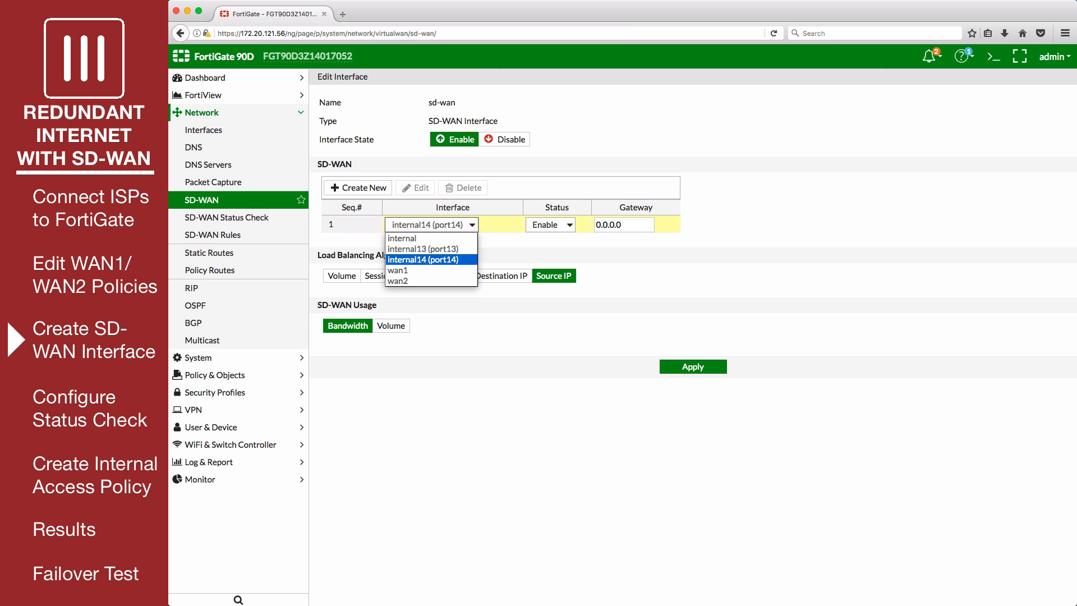
pyautogui.press('Return')
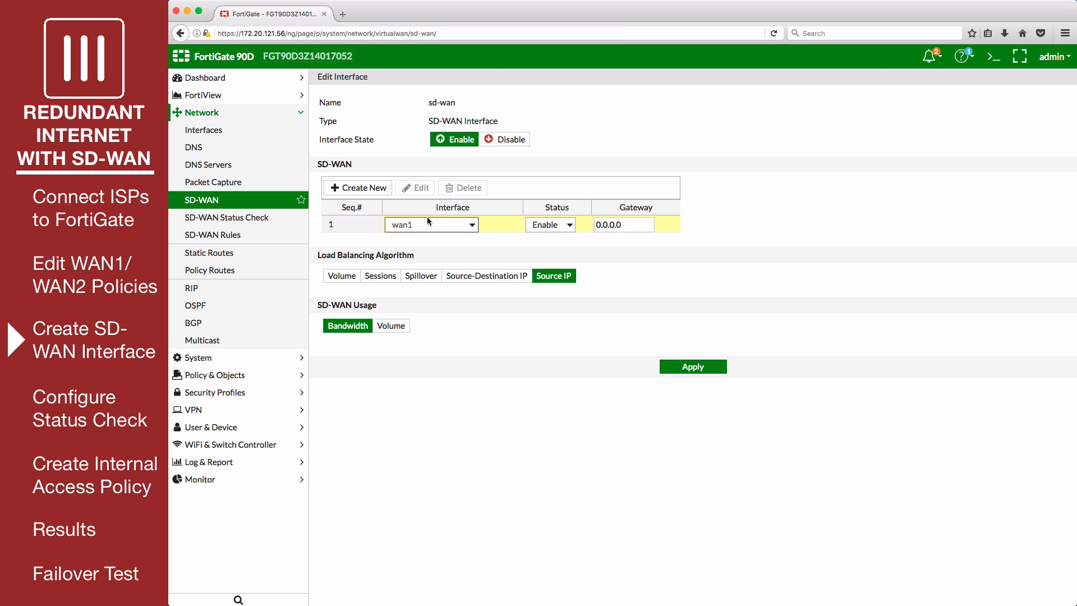
# Add wan2 as the second SD-WAN member interface and commit its row
pyautogui.click(372, 190)
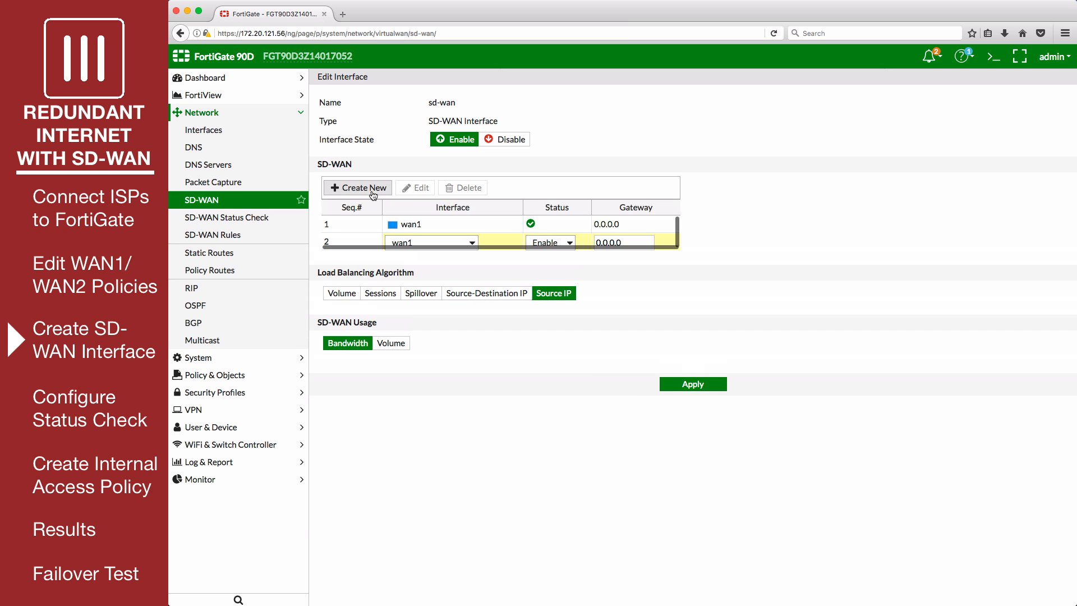
pyautogui.click(458, 244)
pyautogui.press('Down')
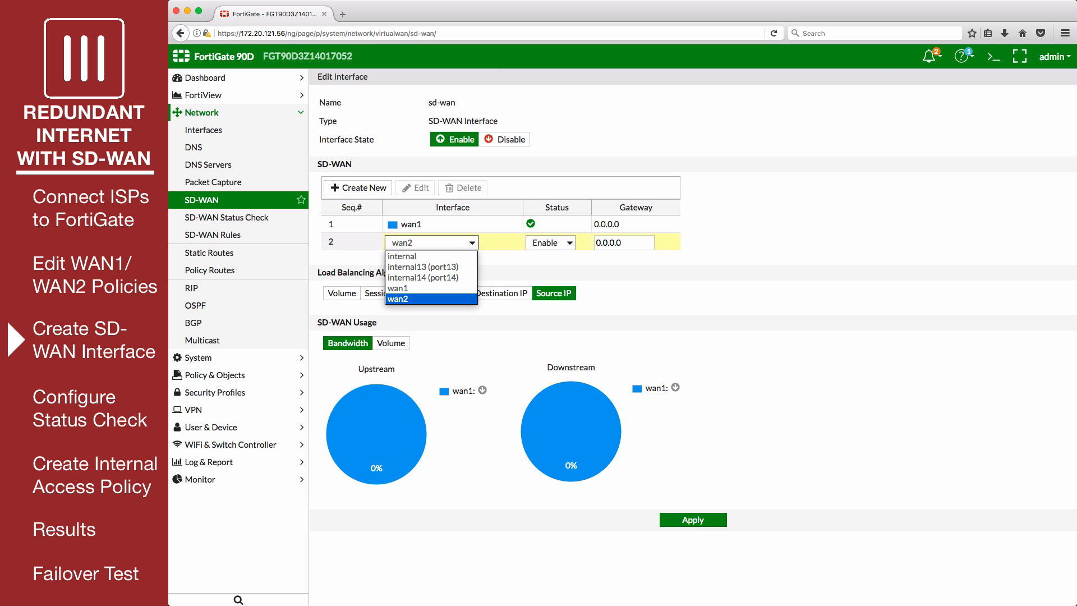
pyautogui.press('Return')
pyautogui.click(715, 240)
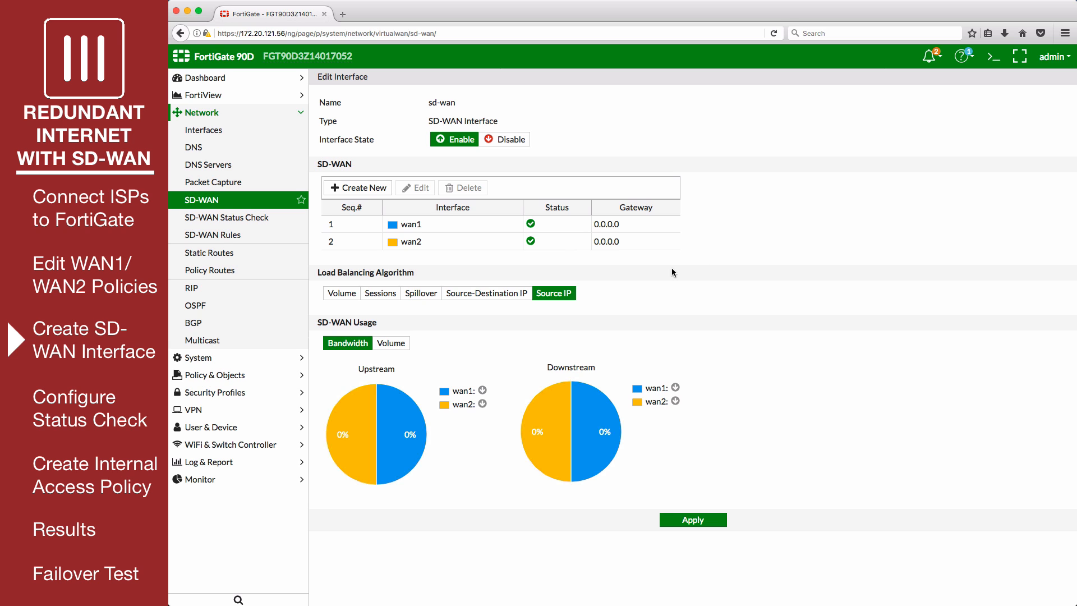
# Set the SD-WAN load balancing algorithm to Volume with a weight of 75 for wan1 and 25 for wan2
pyautogui.click(335, 296)
pyautogui.click(507, 350)
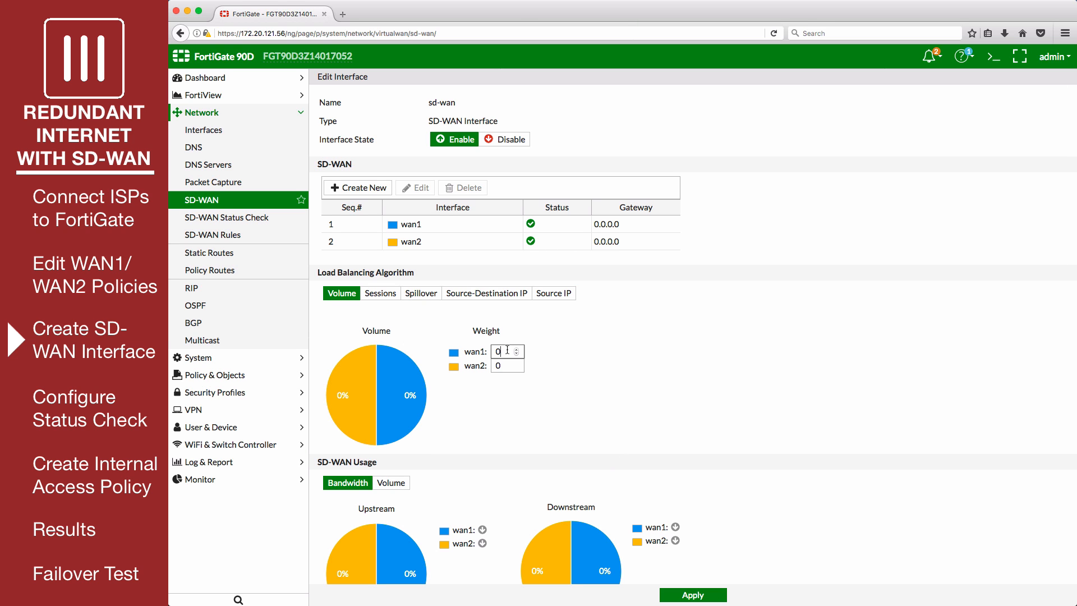
pyautogui.press('BackSpace')
pyautogui.write('75')
pyautogui.click(509, 365)
pyautogui.press('BackSpace')
pyautogui.write('25')
# Switch the SD-WAN usage charts to Volume and apply the SD-WAN interface settings
pyautogui.scroll(-2, 591, 379)
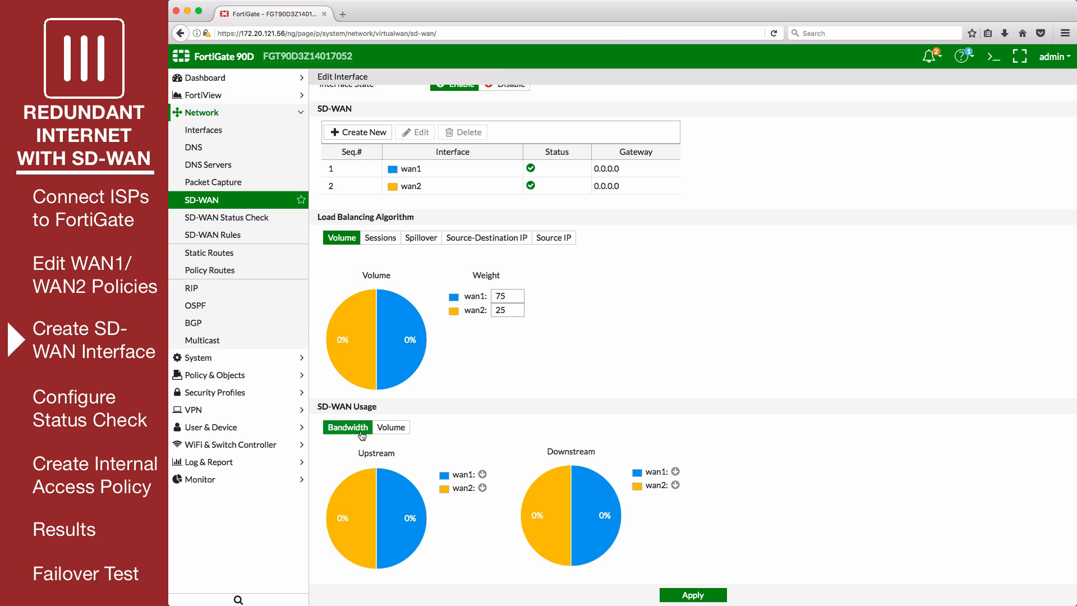
pyautogui.click(408, 432)
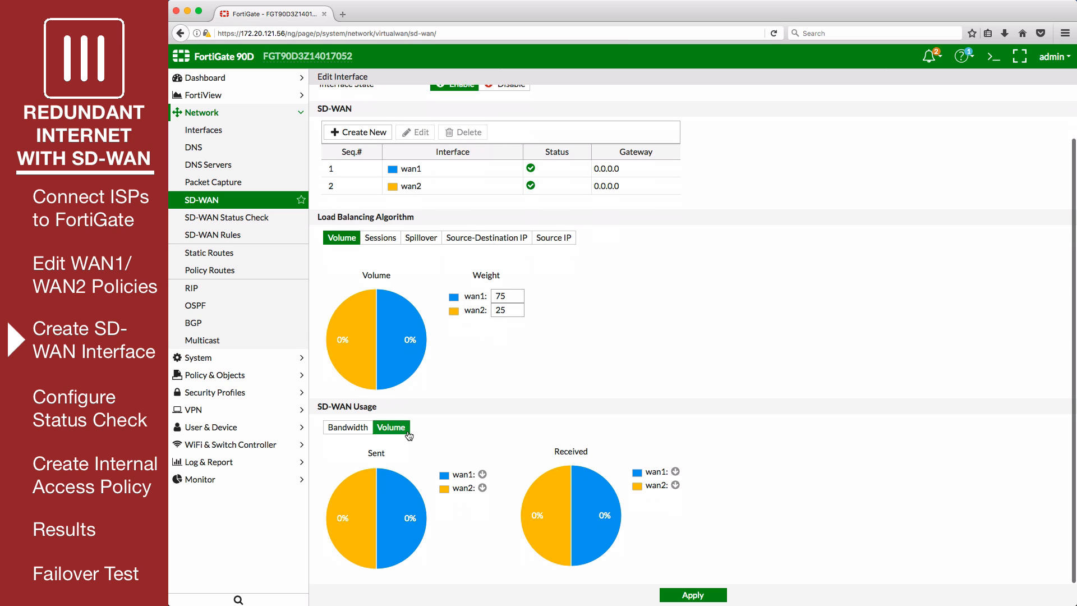
pyautogui.click(700, 596)
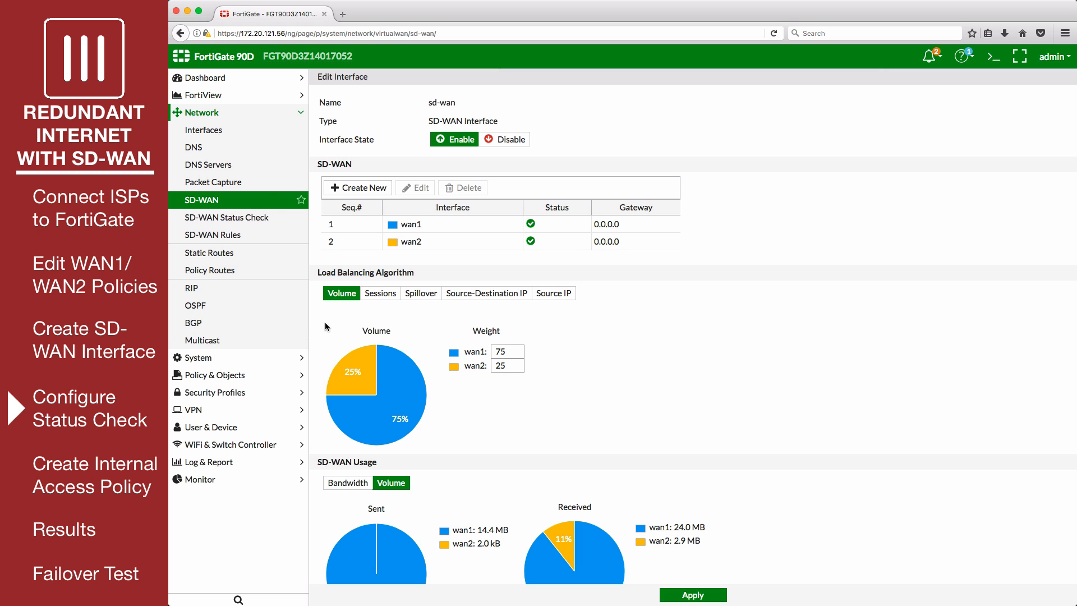
# Create an SD-WAN status check named PingGoogle that pings server 8.8.8.8, and save it
pyautogui.click(277, 220)
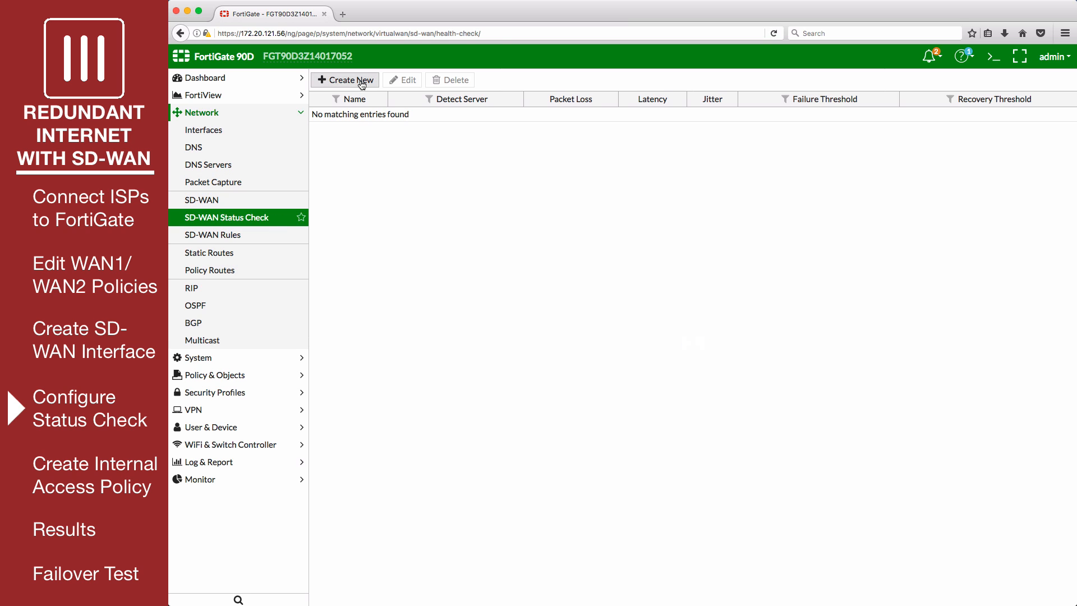
pyautogui.click(361, 81)
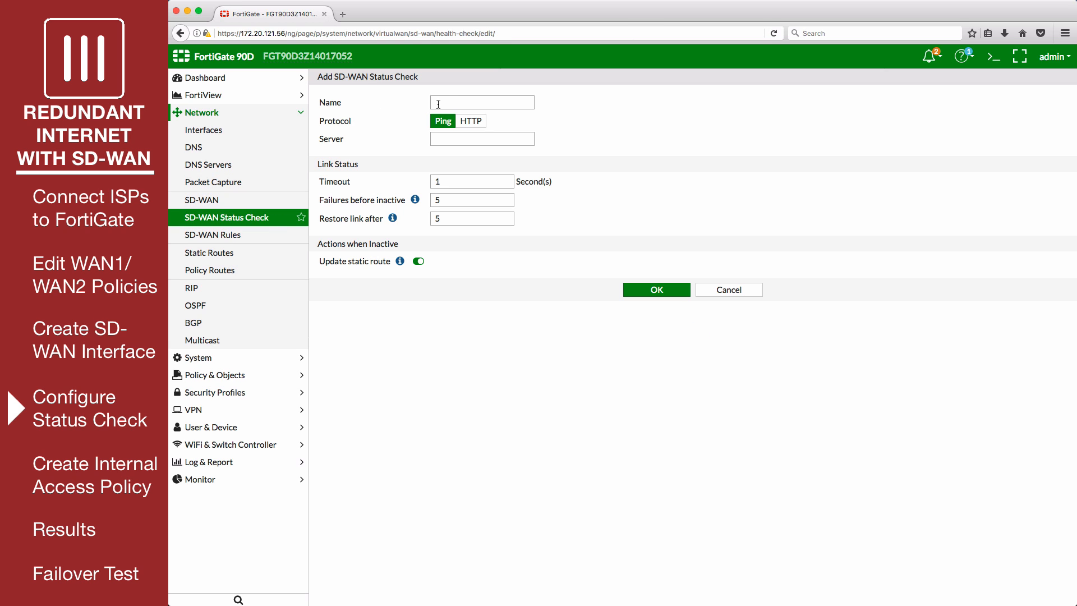
pyautogui.click(448, 101)
pyautogui.write('PingGoogle')
pyautogui.click(443, 139)
pyautogui.write('8.8.8.8')
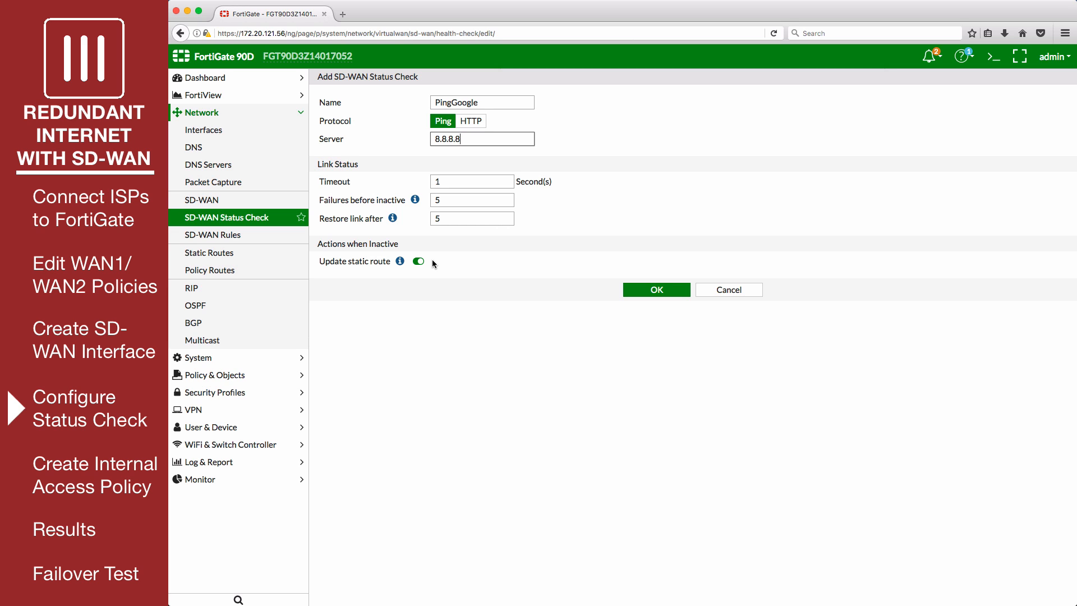
pyautogui.click(645, 290)
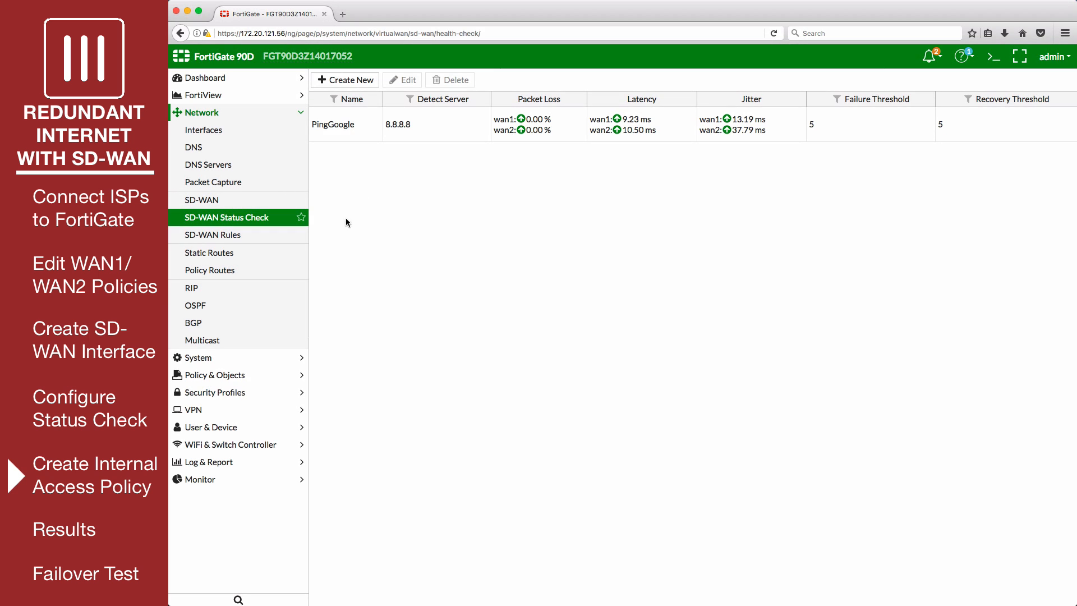
# Start a new IPv4 policy and name it internal->sd-wan
pyautogui.click(257, 376)
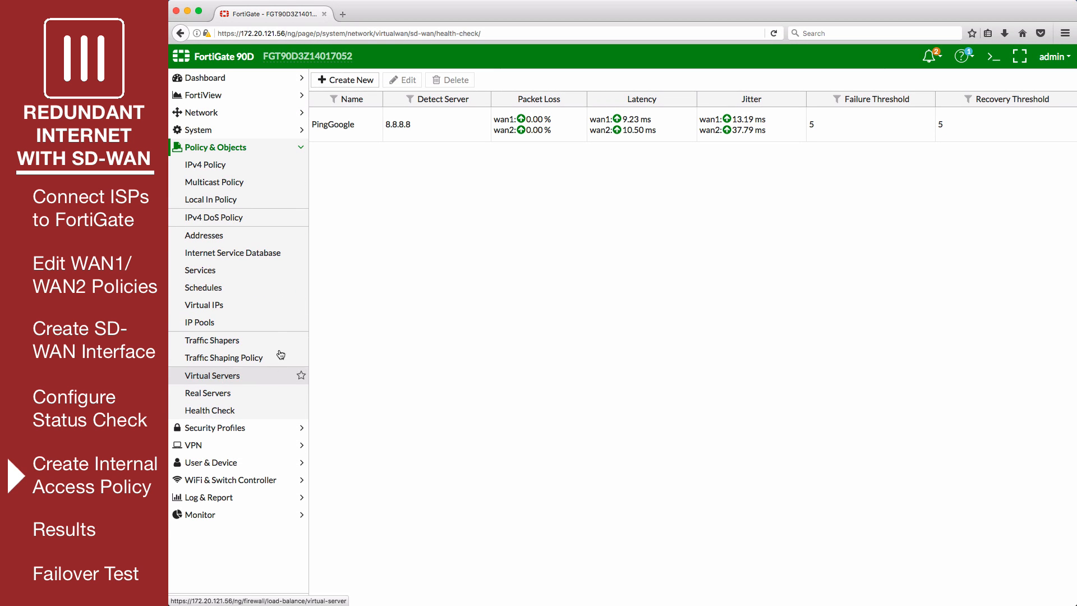
pyautogui.click(262, 172)
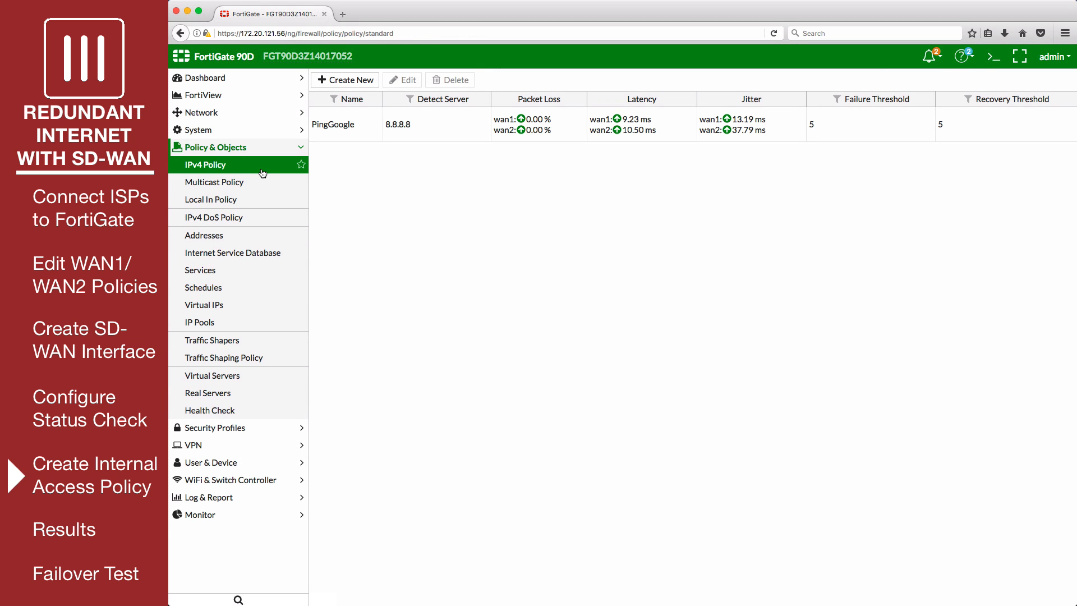
pyautogui.click(354, 87)
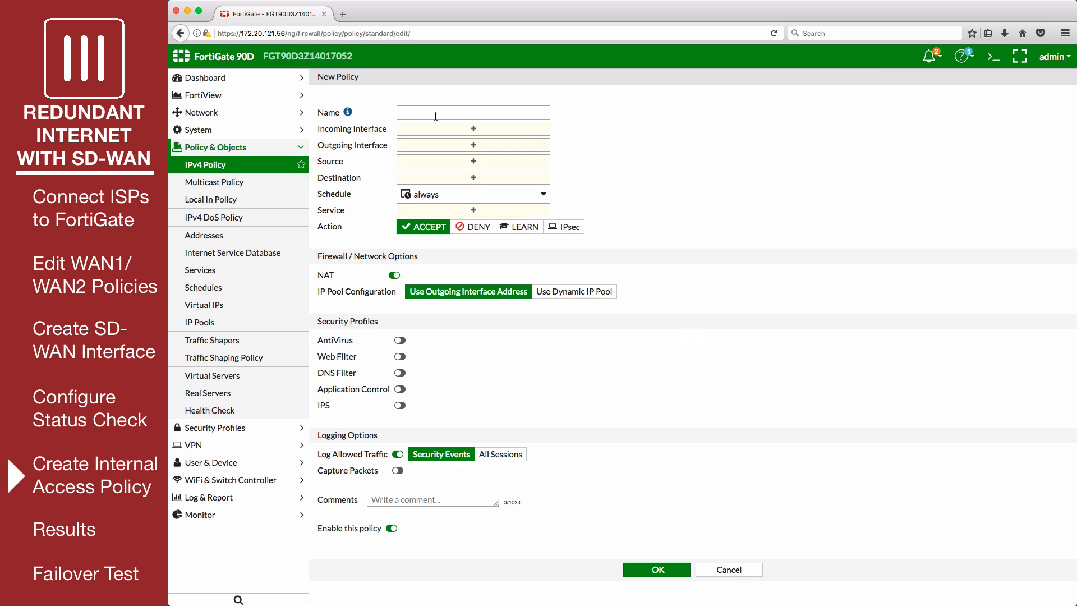
pyautogui.write('internal->sd-wan')
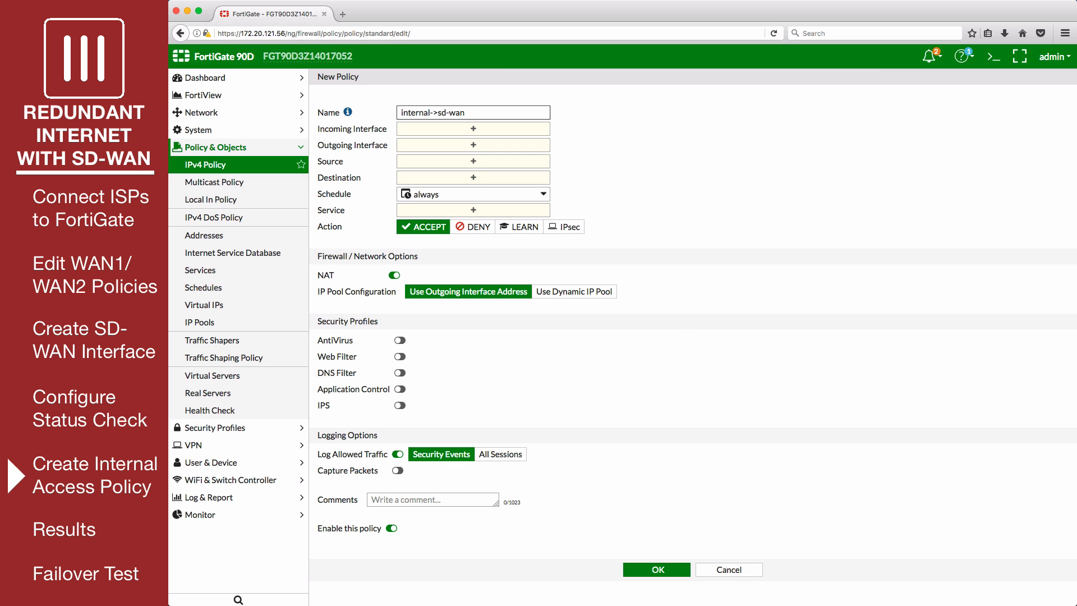
# Set the policy's incoming interface to internal and its outgoing interface to sd-wan
pyautogui.click(449, 132)
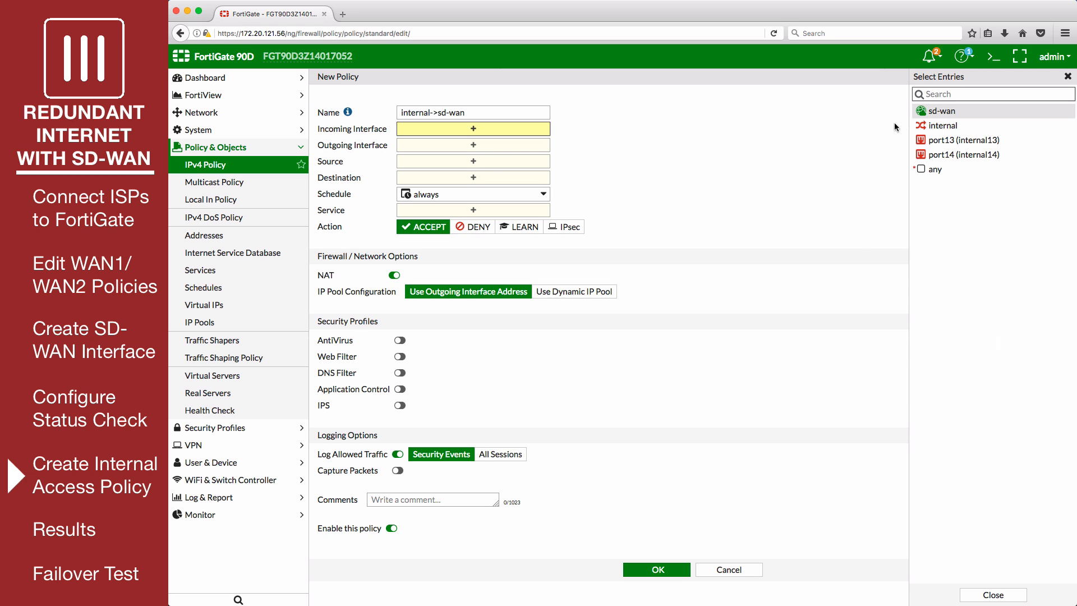
pyautogui.click(920, 126)
pyautogui.click(529, 162)
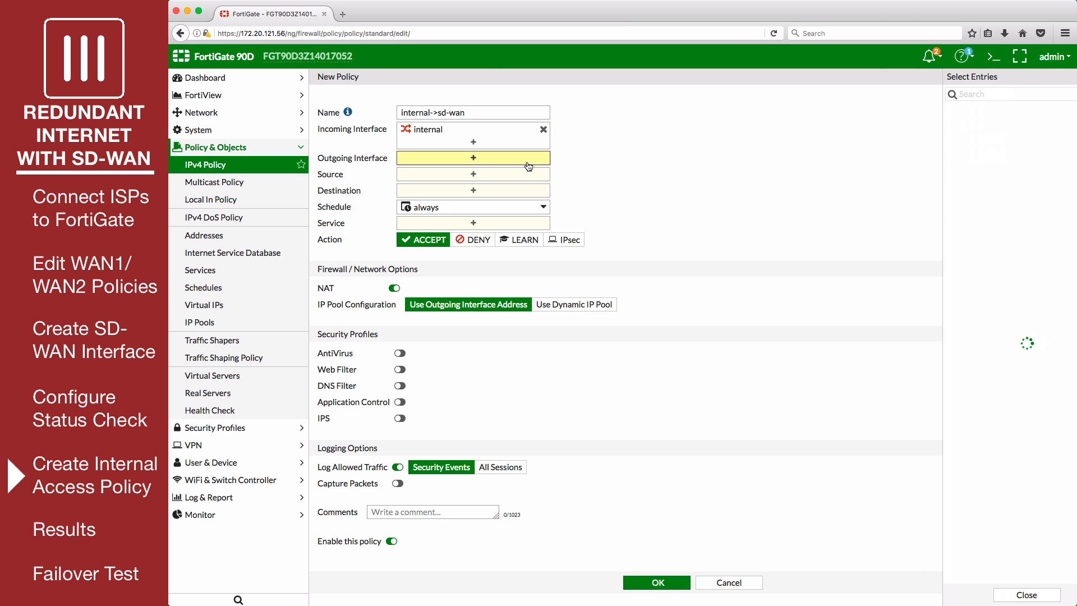
pyautogui.click(935, 111)
# Set the policy's source and destination to all and its service to ALL
pyautogui.click(521, 187)
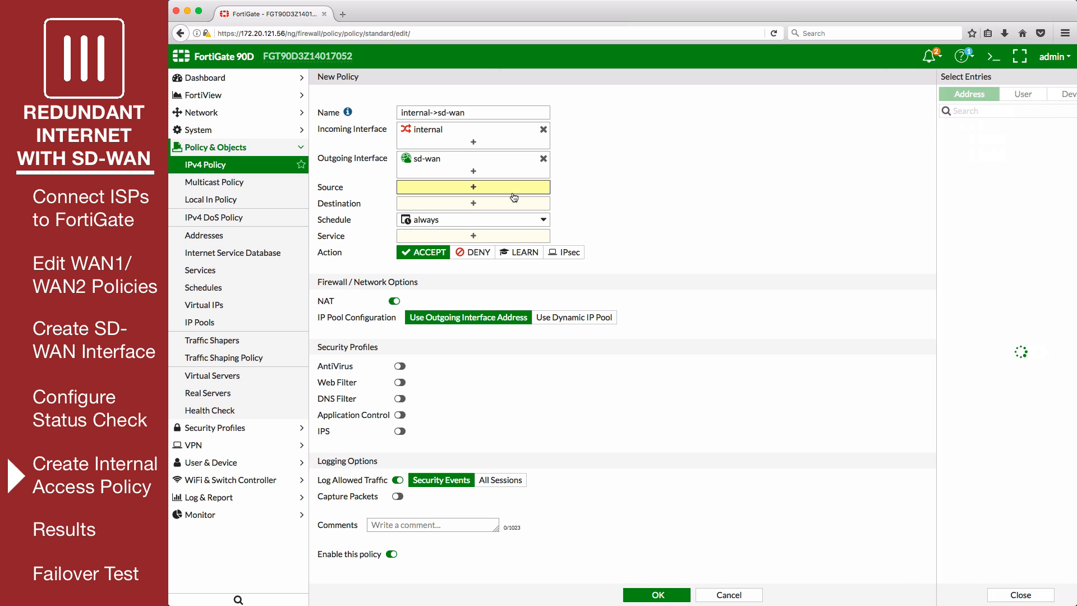
pyautogui.click(933, 145)
pyautogui.click(493, 215)
pyautogui.click(934, 144)
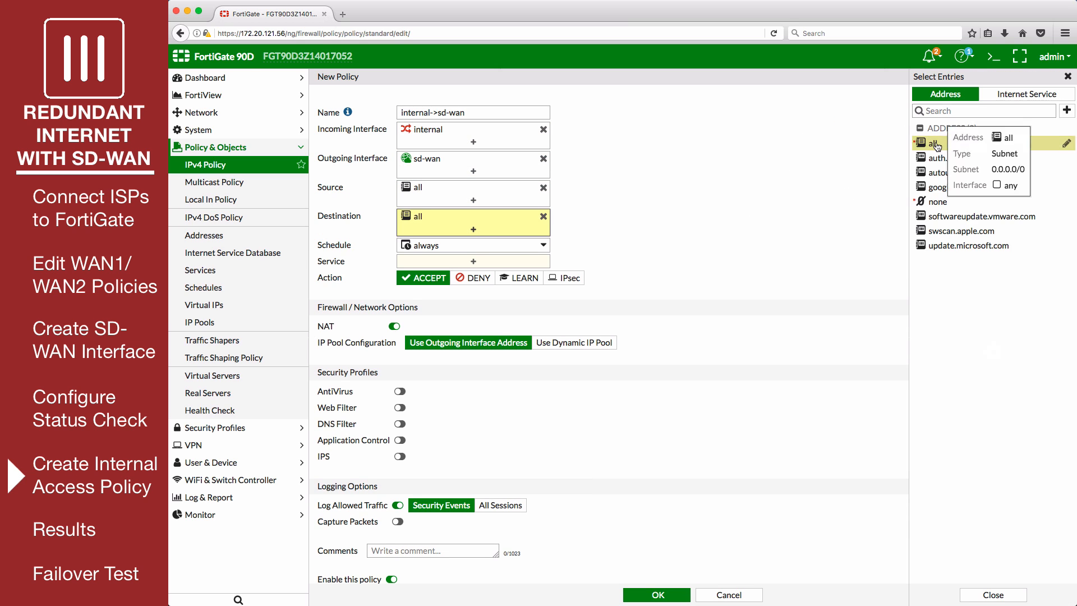
pyautogui.click(493, 262)
pyautogui.click(935, 139)
pyautogui.click(659, 295)
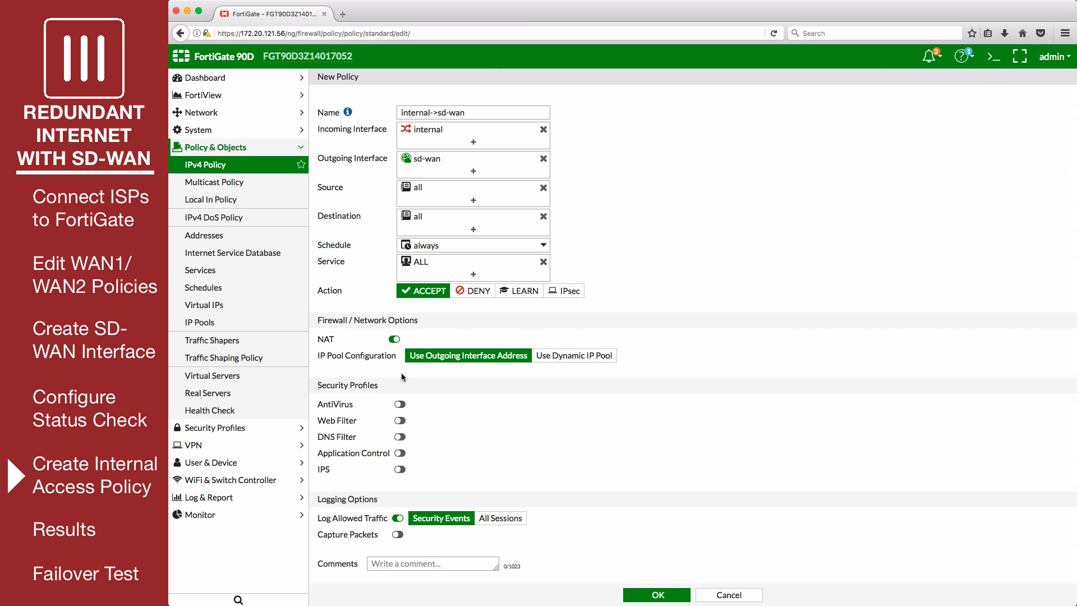
# Enable the Web Filter profile, log allowed traffic for All Sessions, and save the policy
pyautogui.click(399, 420)
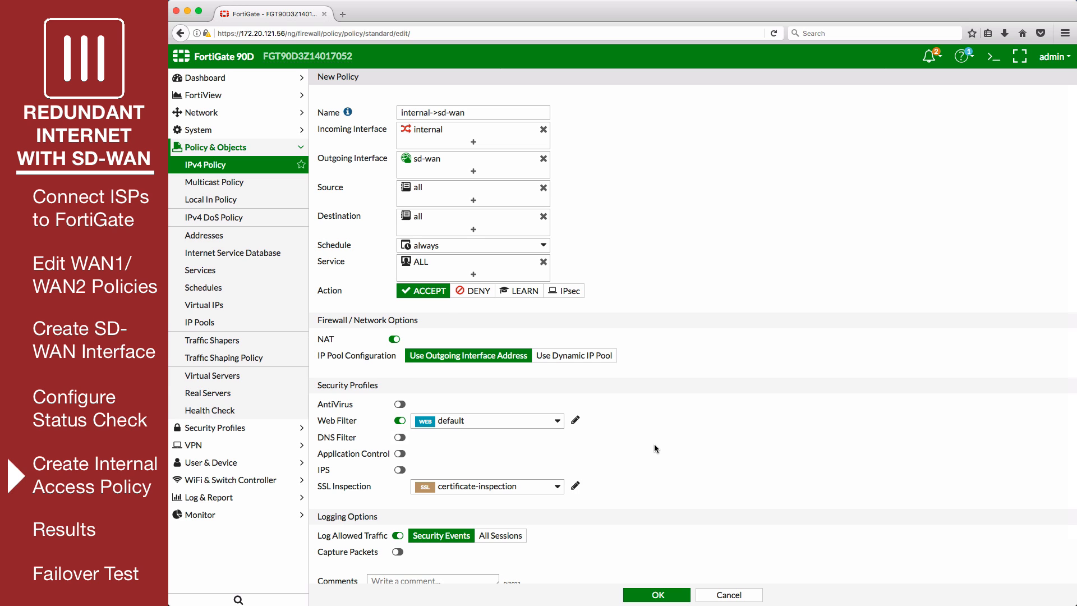
pyautogui.scroll(-2, 654, 447)
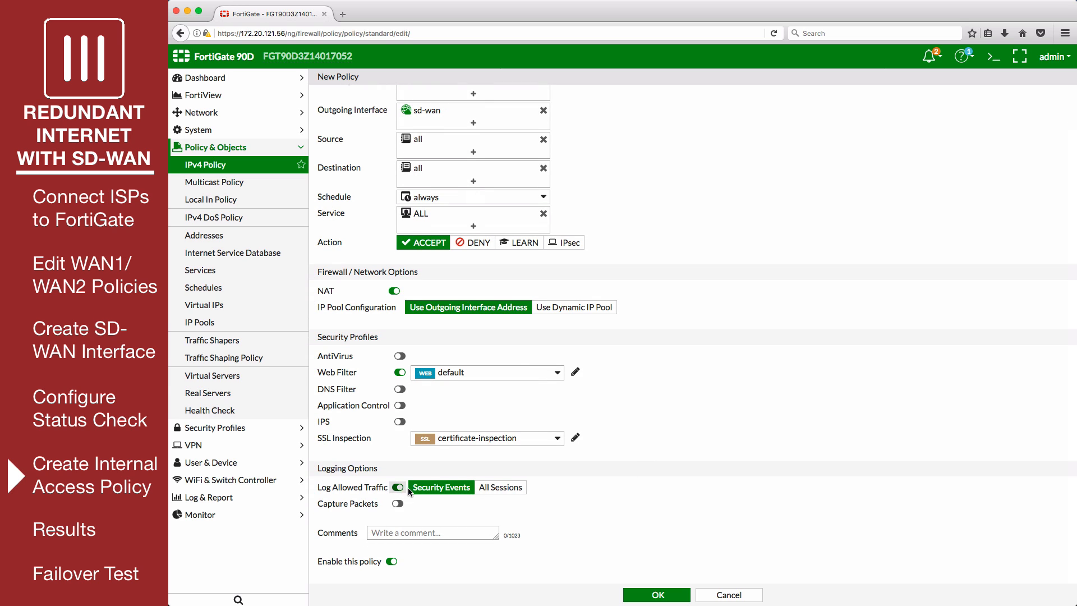
pyautogui.click(524, 489)
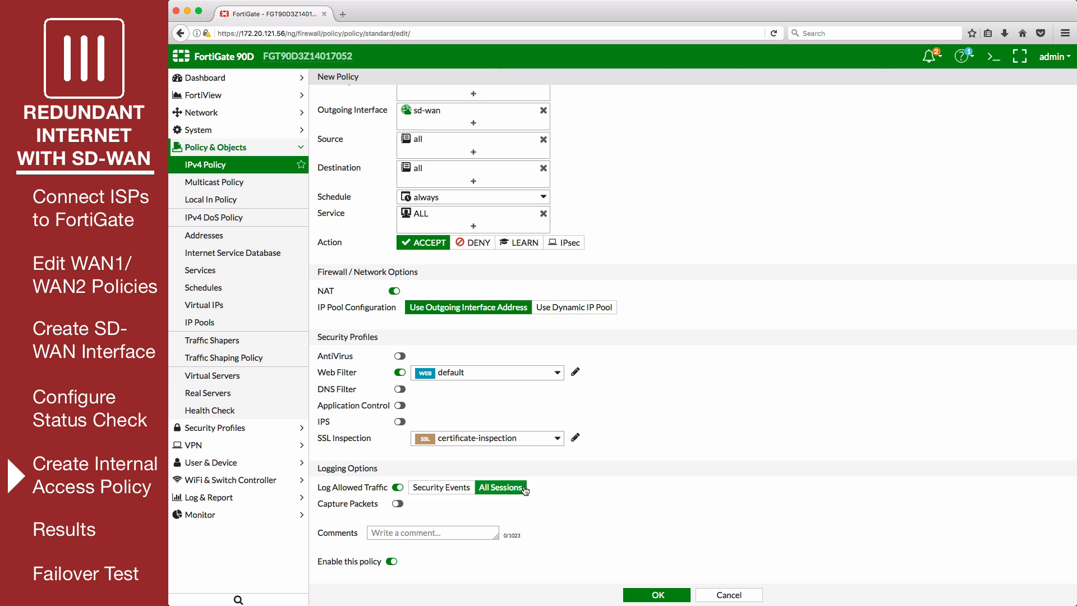
pyautogui.click(634, 594)
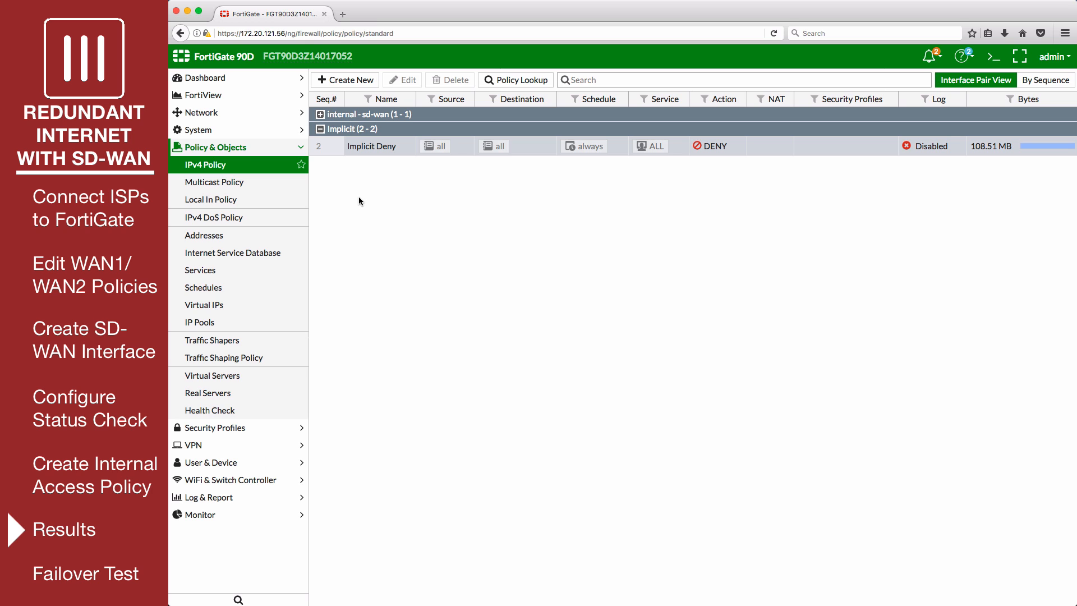
# Examine the SD-WAN usage by volume and by bandwidth, and review the PingGoogle status check for wan1 and wan2
pyautogui.click(224, 114)
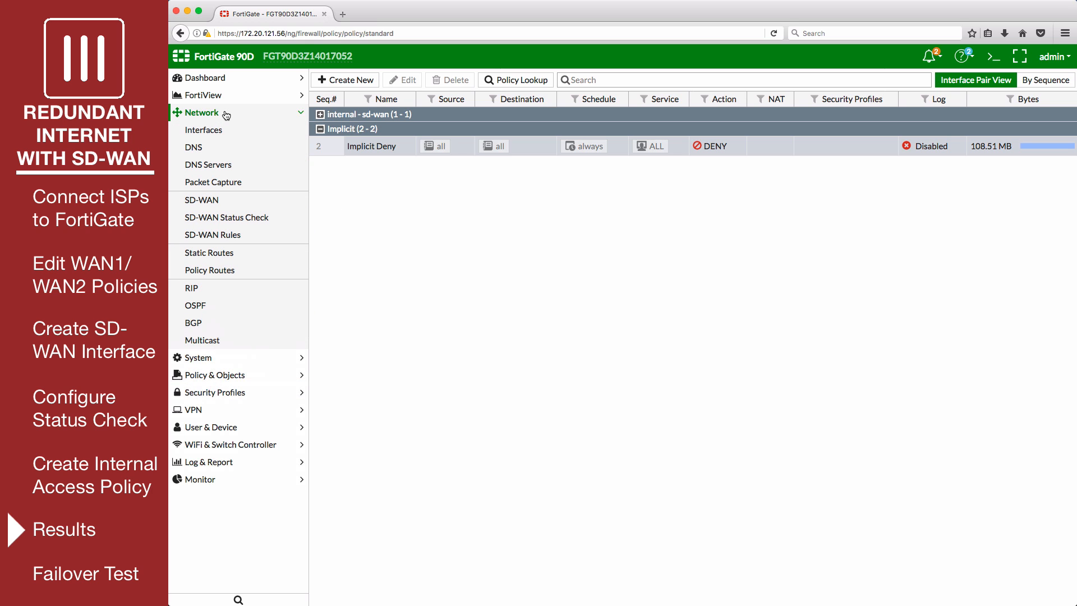
pyautogui.click(262, 201)
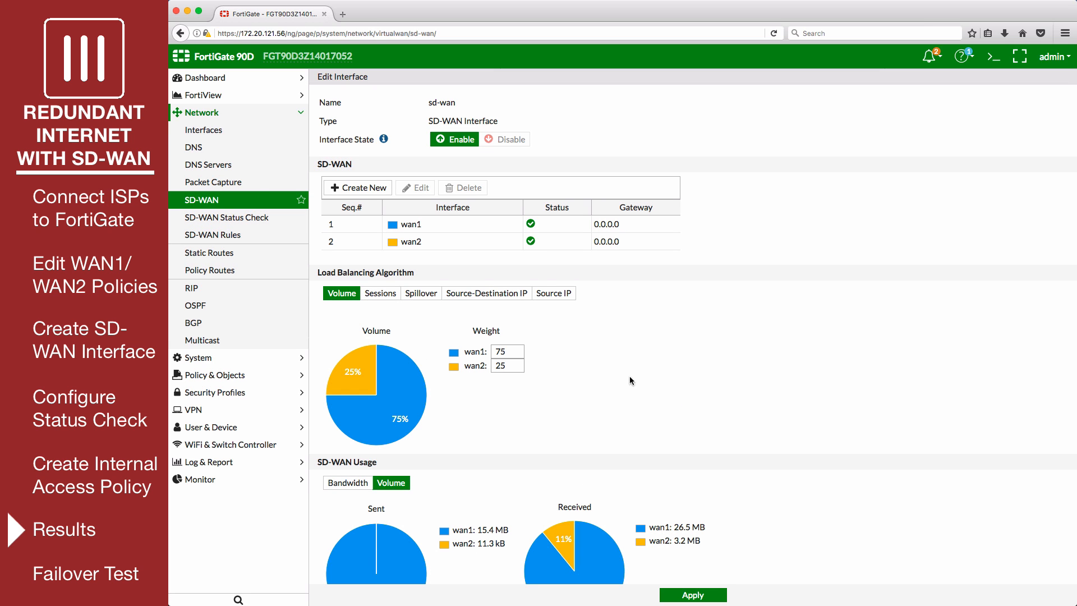
pyautogui.scroll(-2, 693, 372)
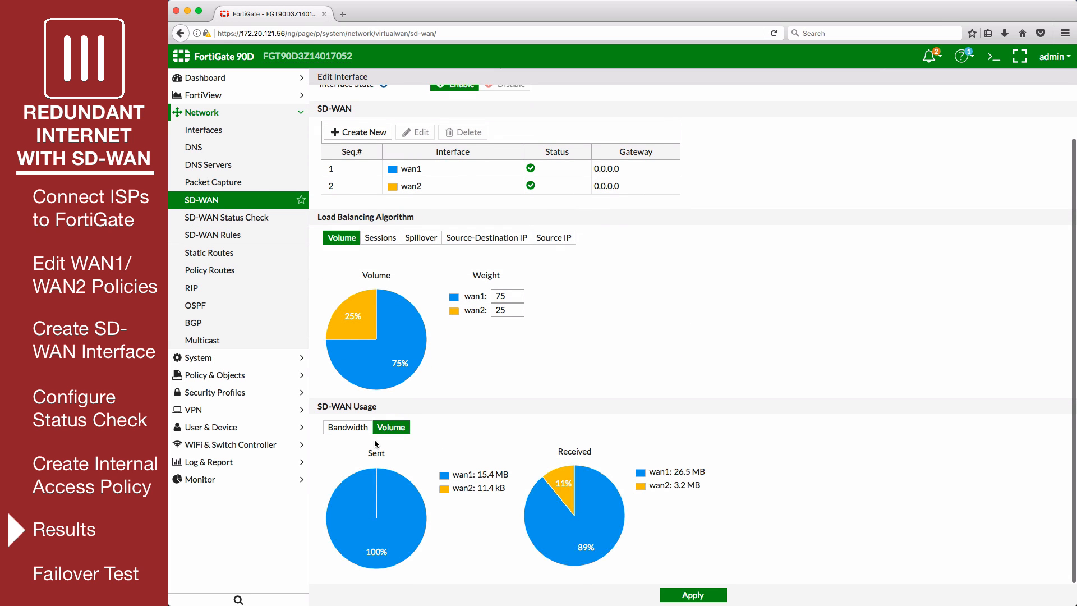
pyautogui.click(359, 430)
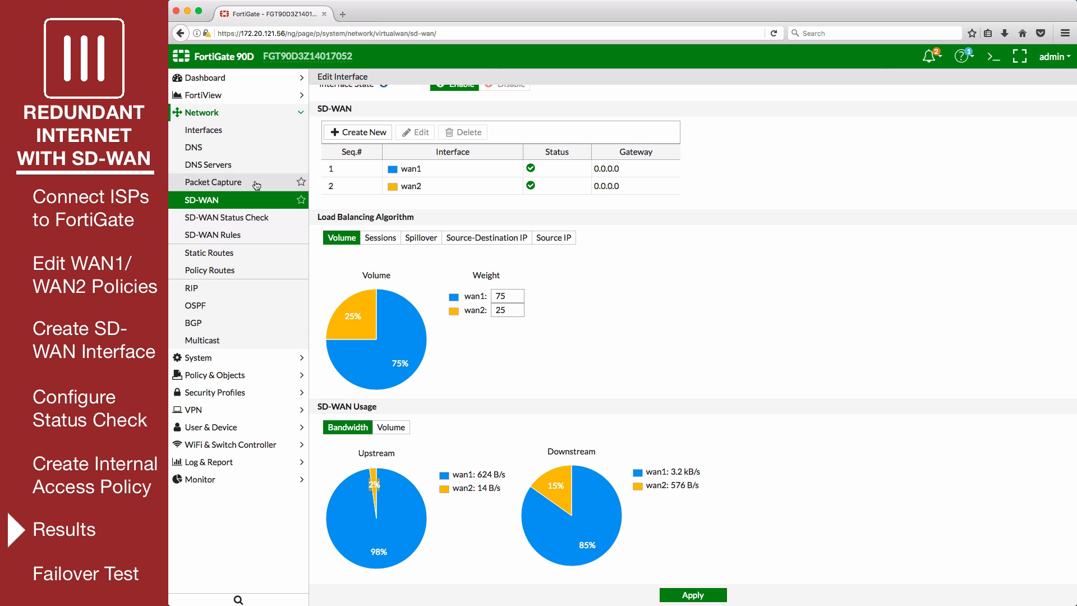
pyautogui.click(274, 224)
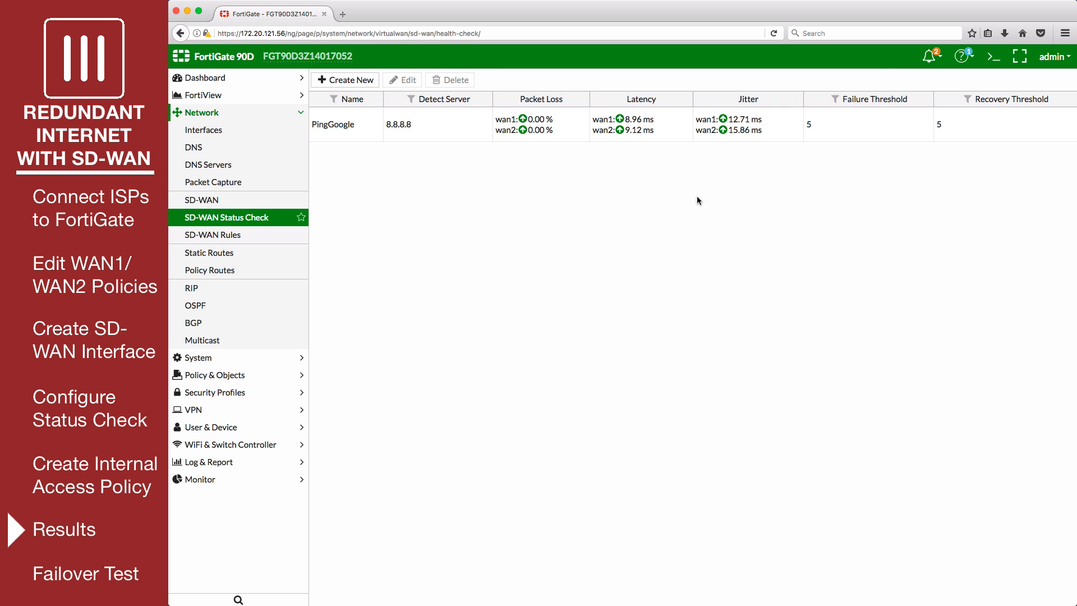
# Check the SD-WAN Monitor for wan1 and wan2 sessions, upload and download, and check it again for the failover test
pyautogui.click(248, 483)
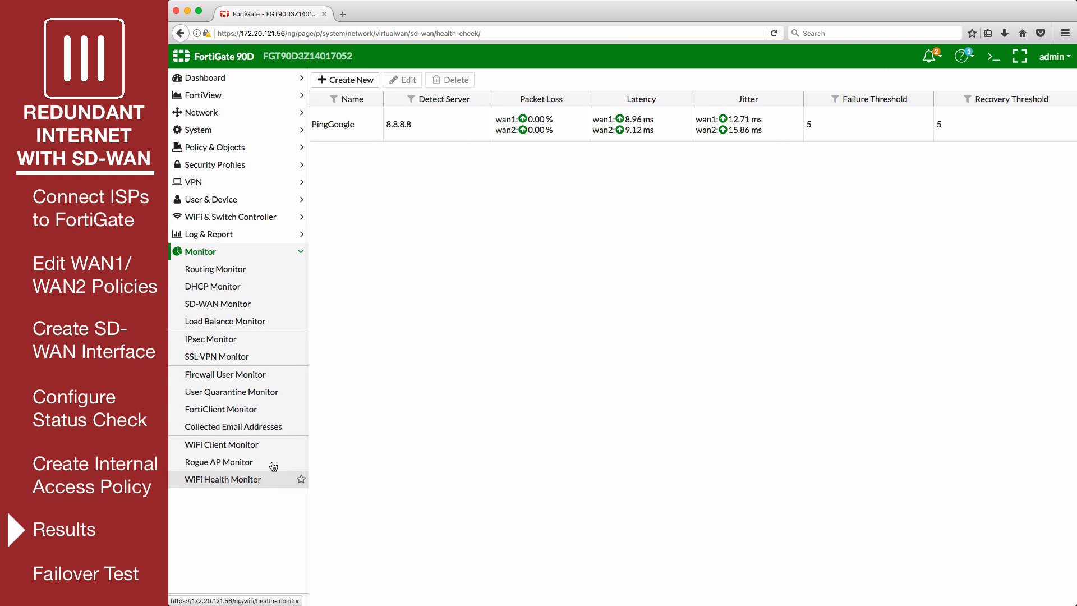
pyautogui.click(274, 306)
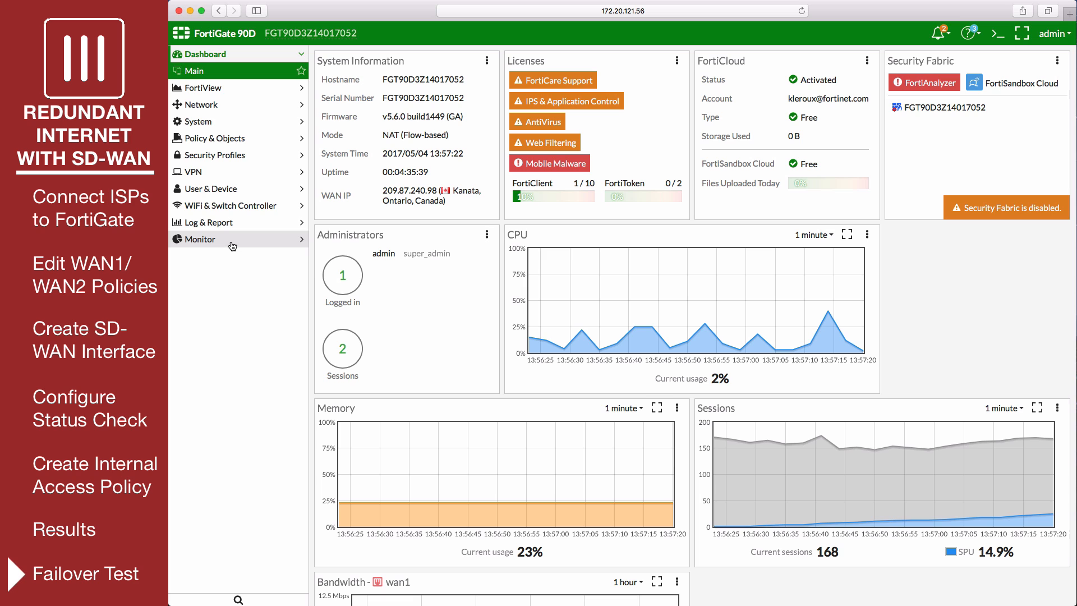
pyautogui.click(232, 241)
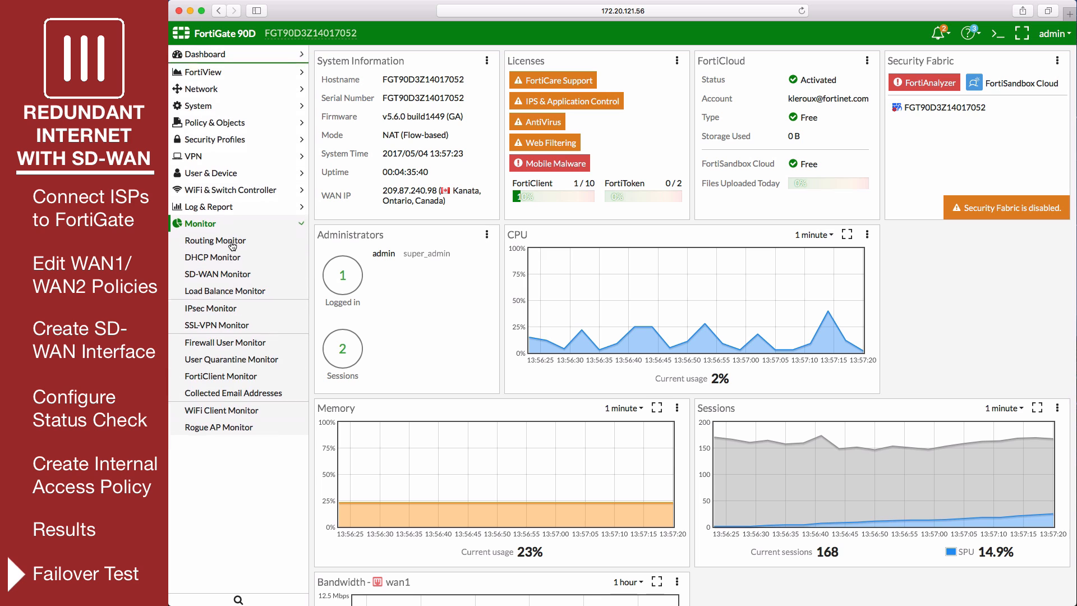
pyautogui.click(260, 275)
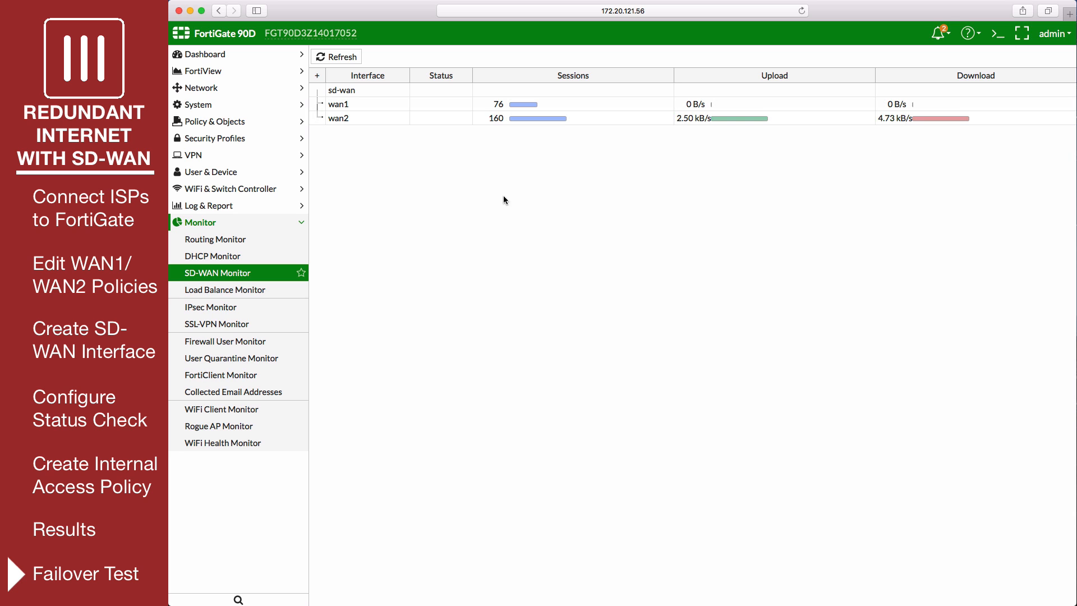
# Review the sd-wan interface's member status and its sent and received volume usage for wan1 and wan2
pyautogui.click(236, 88)
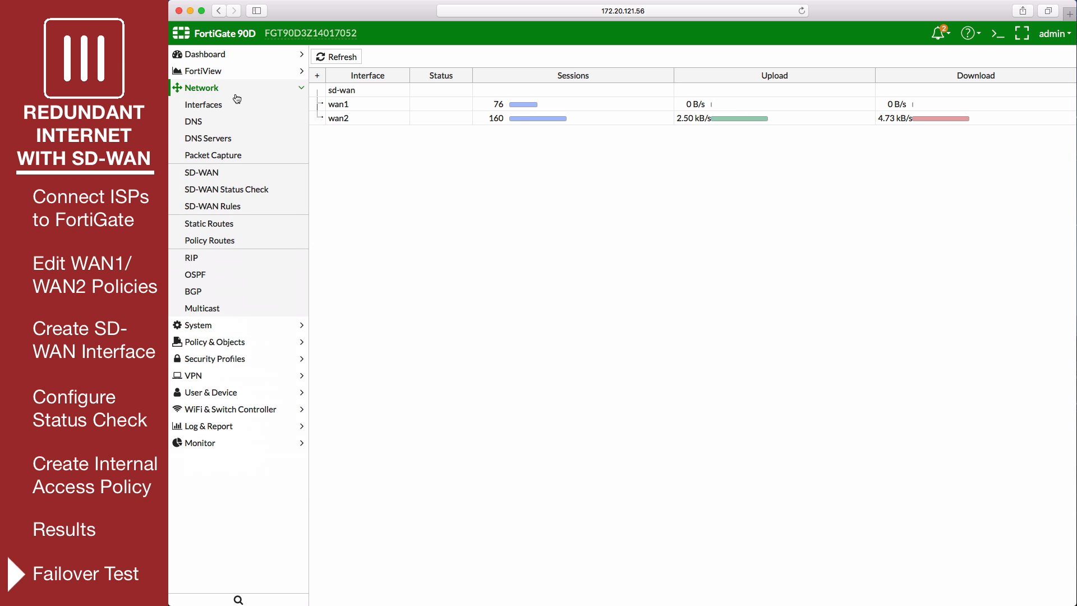
pyautogui.click(267, 173)
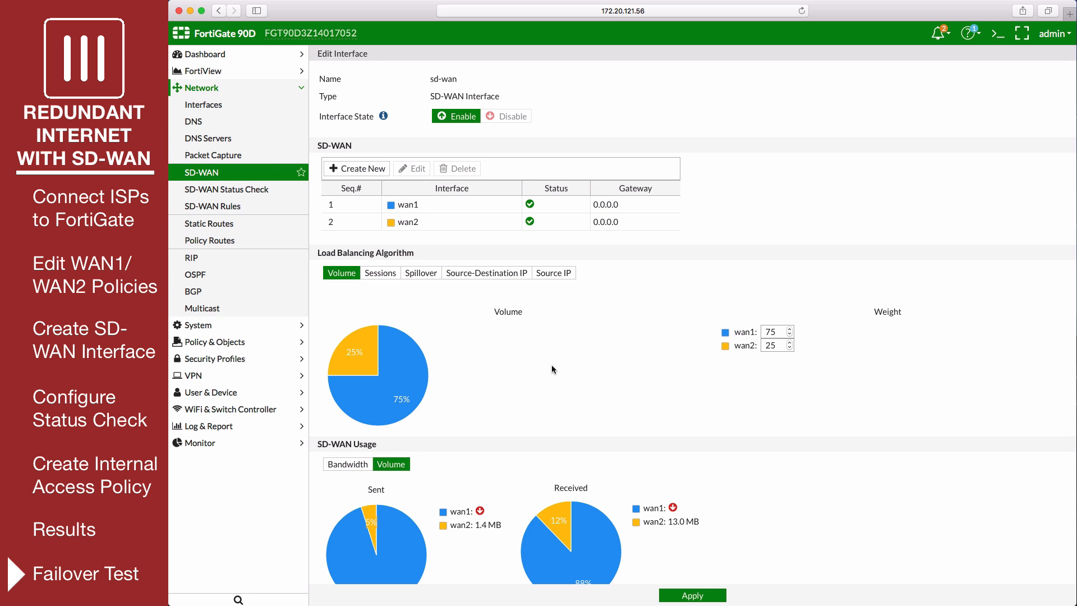
pyautogui.scroll(-2, 550, 367)
pyautogui.scroll(1, 552, 369)
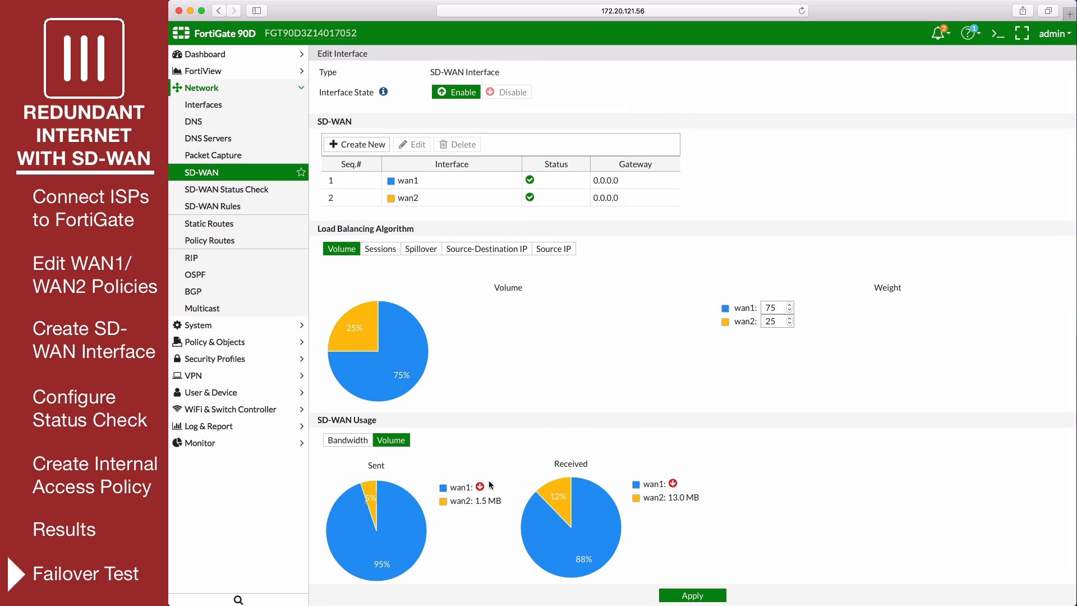
pyautogui.moveTo(484, 489)
# Examine FortiView traffic by destination interface, including the sent and received bytes for wan1
pyautogui.click(208, 71)
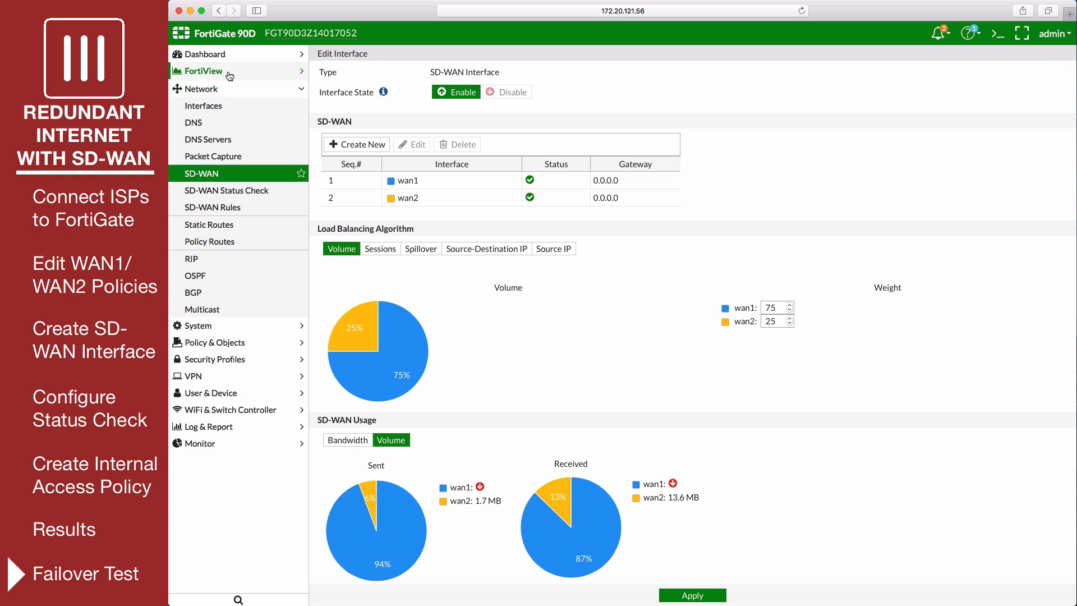
pyautogui.click(248, 425)
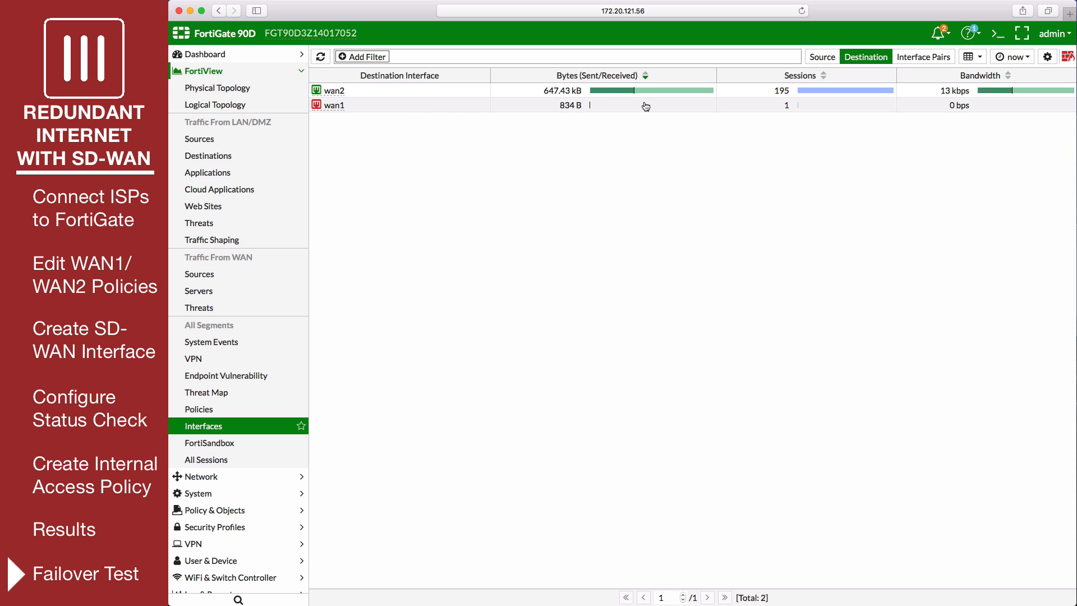
pyautogui.moveTo(647, 107)
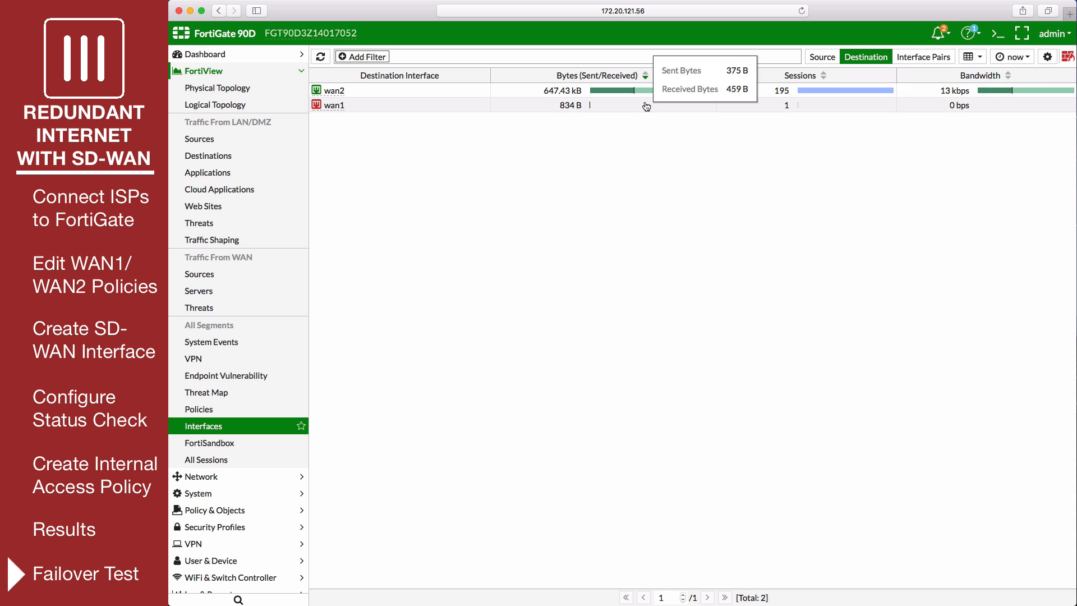